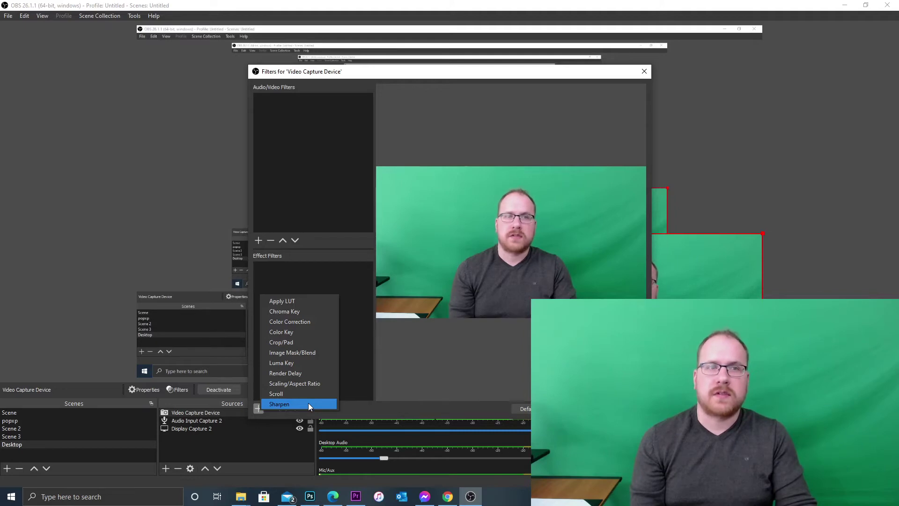
# Step: Add a Chroma Key effect filter named "Green Screen" to the Video Capture Device source
pyautogui.click(286, 312)
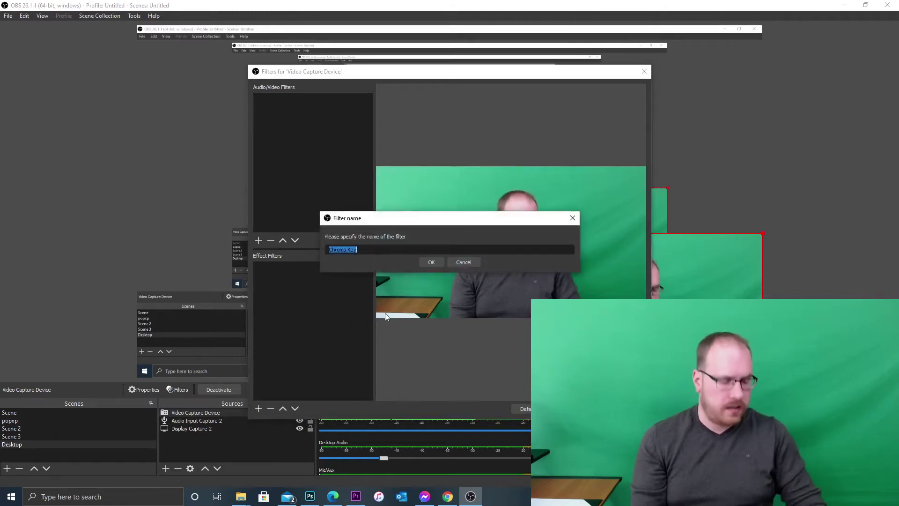
pyautogui.write('Green Screen')
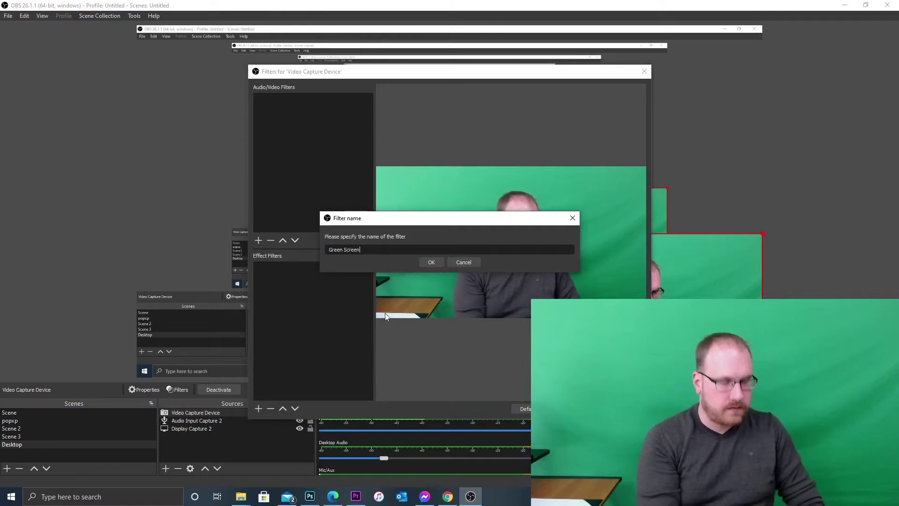
pyautogui.press('Return')
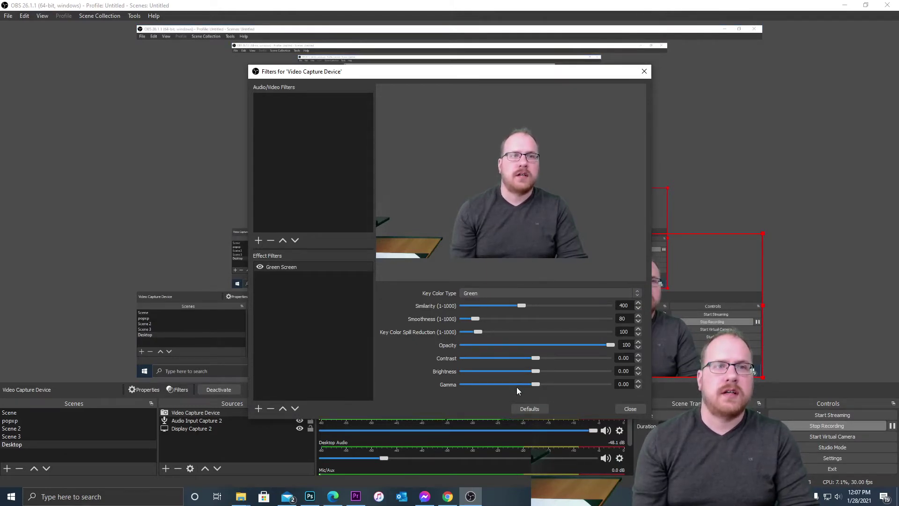
# Step: Keep the filter's key color type at Green, set Similarity to 391 and close the filters window
pyautogui.click(584, 293)
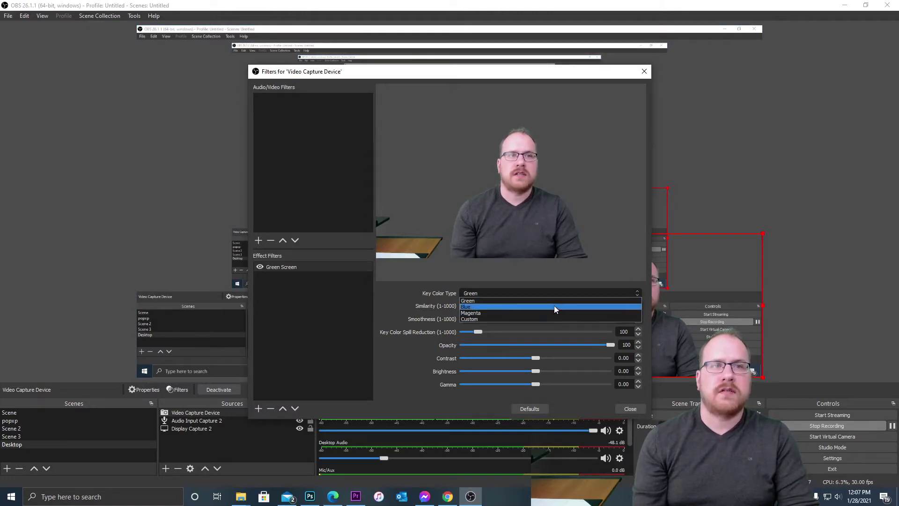
pyautogui.click(585, 291)
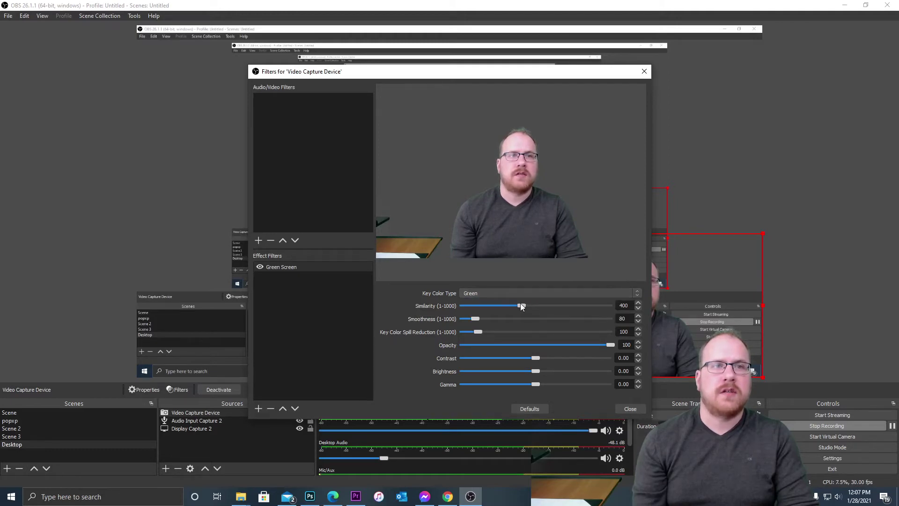
pyautogui.moveTo(521, 306)
pyautogui.mouseDown()
pyautogui.moveTo(493, 305)
pyautogui.moveTo(556, 304)
pyautogui.moveTo(507, 306)
pyautogui.moveTo(519, 307)
pyautogui.mouseUp()
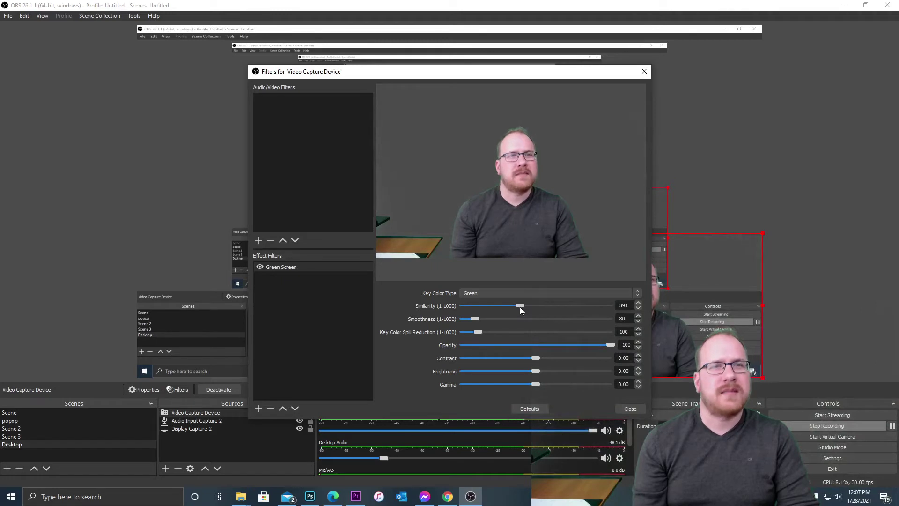
pyautogui.click(630, 408)
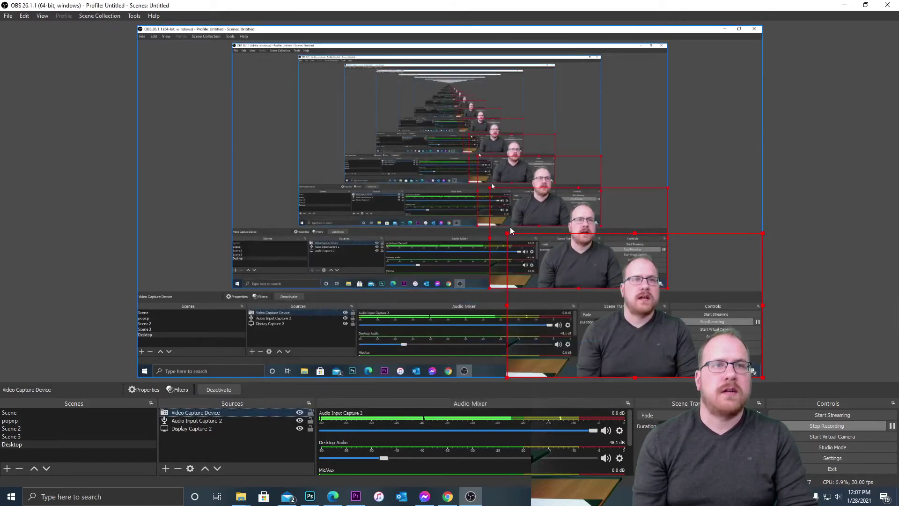
# Step: Enlarge the keyed webcam source towards the upper-left corner of the canvas
pyautogui.moveTo(507, 233); pyautogui.dragTo(139, 43)
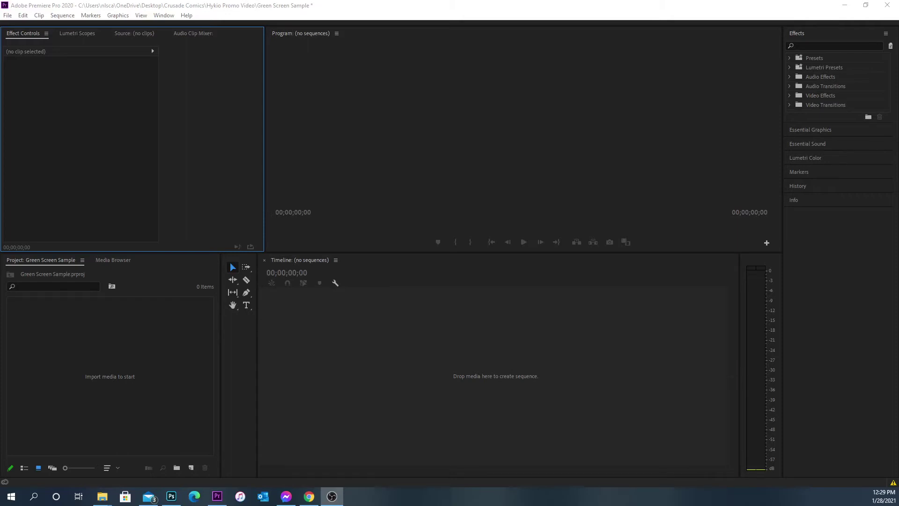
pyautogui.moveTo(159, 14); pyautogui.dragTo(99, 385)
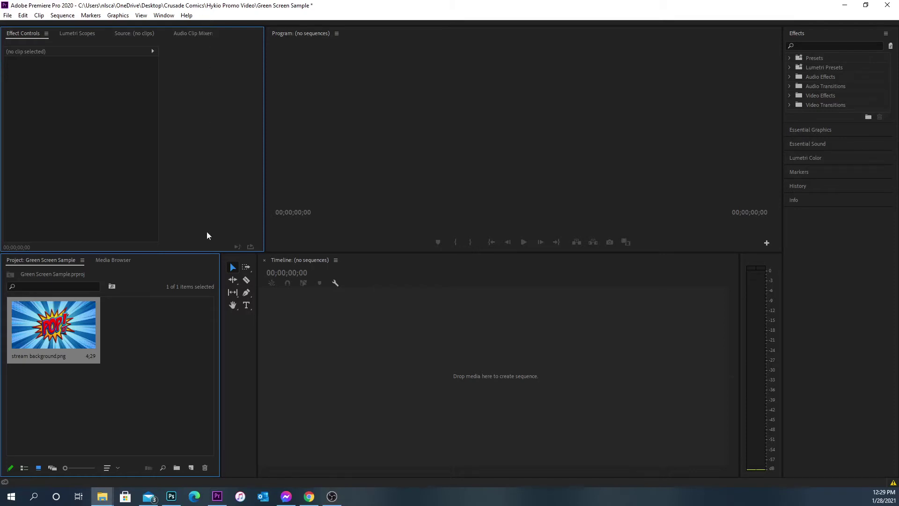
pyautogui.moveTo(207, 234); pyautogui.dragTo(150, 350)
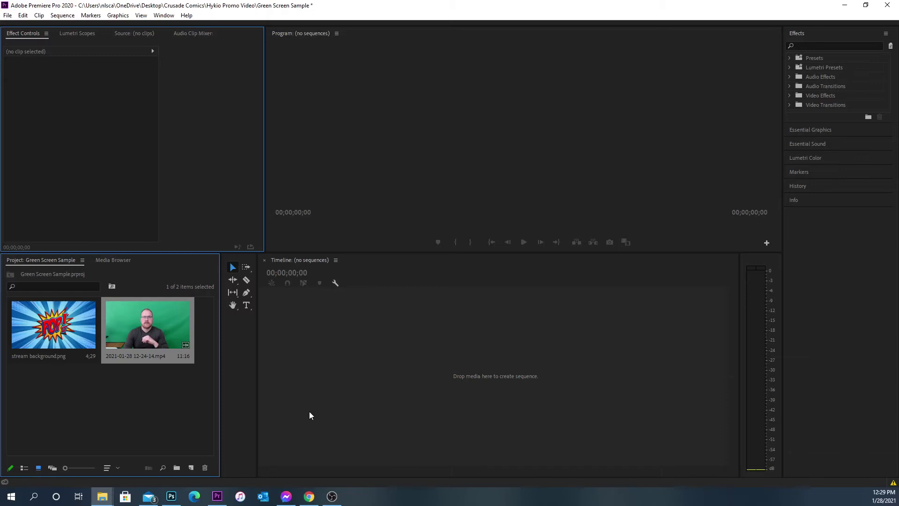
# Step: Create a sequence from stream background.png on V1 and place the green-screen video above it on V2, starting at zero
pyautogui.moveTo(58, 346); pyautogui.dragTo(352, 387)
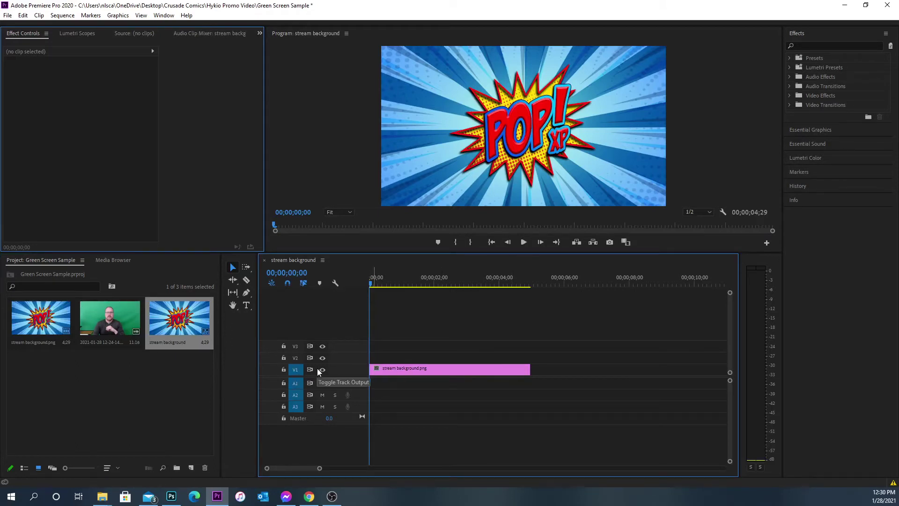
pyautogui.moveTo(104, 320); pyautogui.dragTo(374, 362)
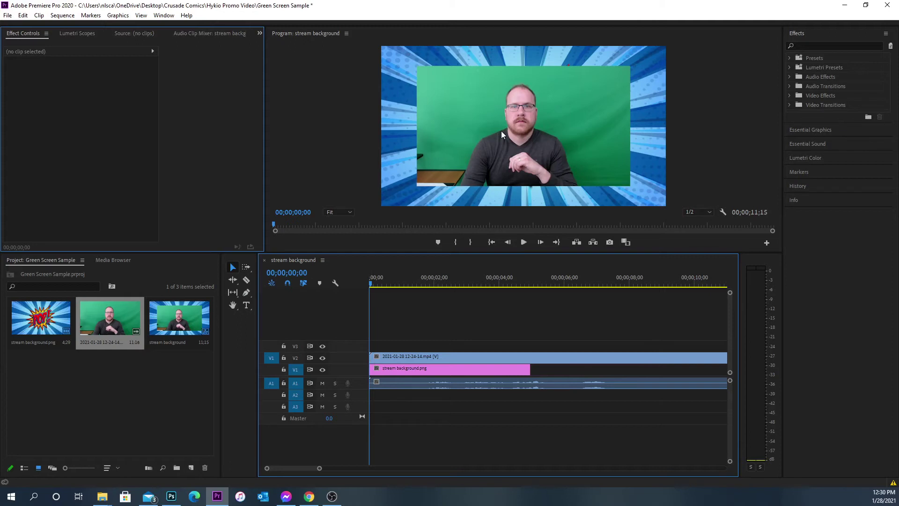
# Step: Scale the green-screen clip on V2 to 133.9 so that it fills the frame
pyautogui.click(477, 358)
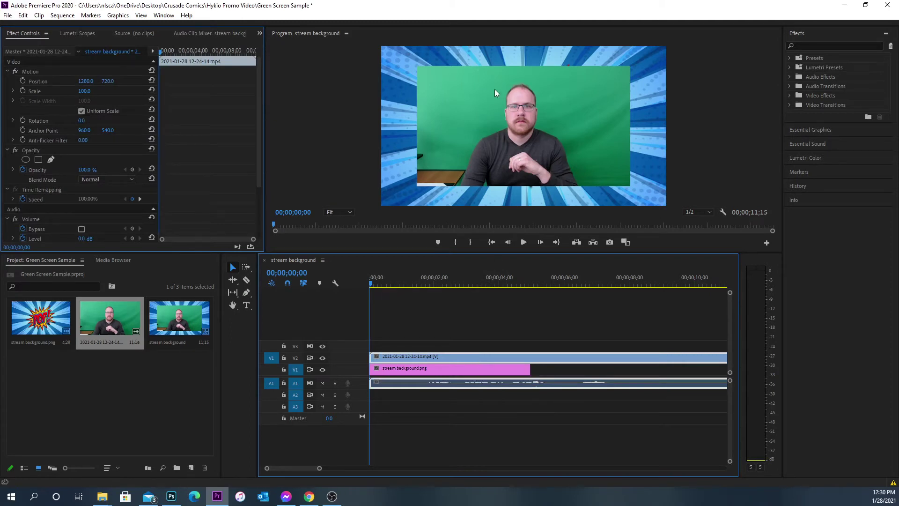
pyautogui.click(418, 123)
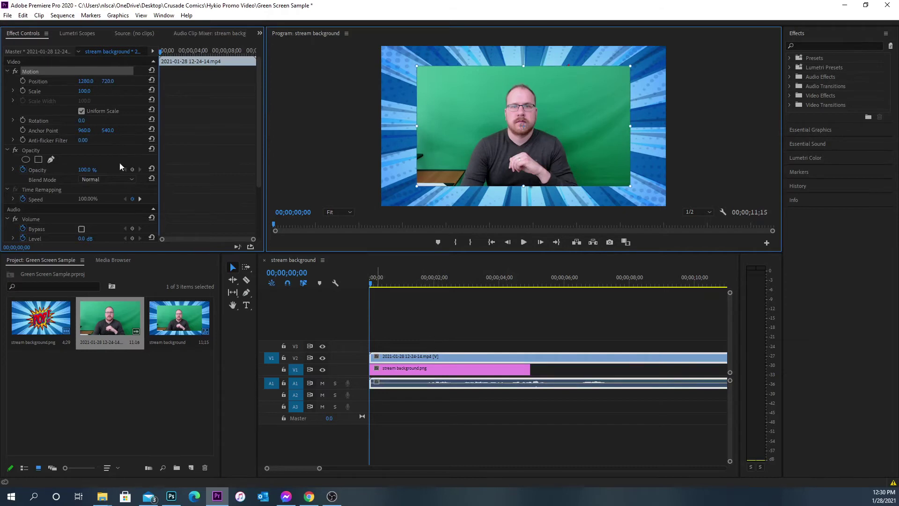
pyautogui.click(79, 94)
pyautogui.moveTo(85, 91); pyautogui.dragTo(100, 91)
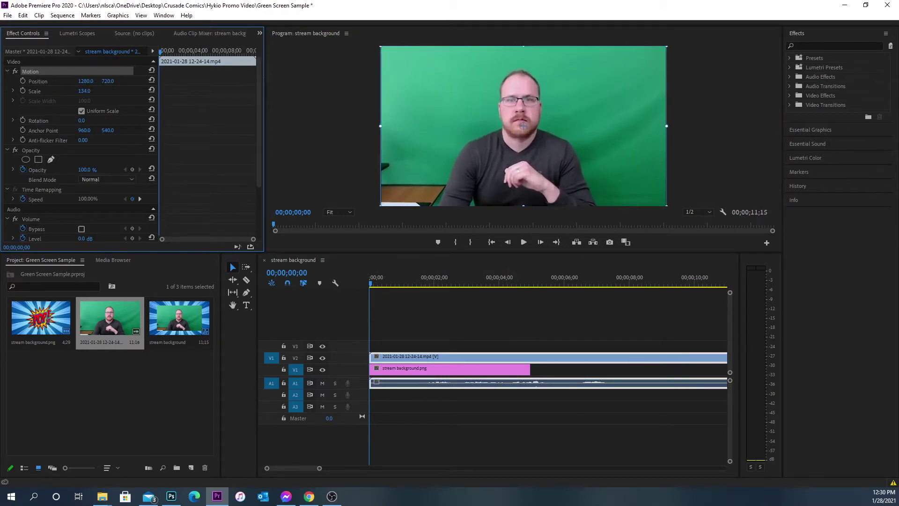
pyautogui.moveTo(380, 205); pyautogui.dragTo(395, 201)
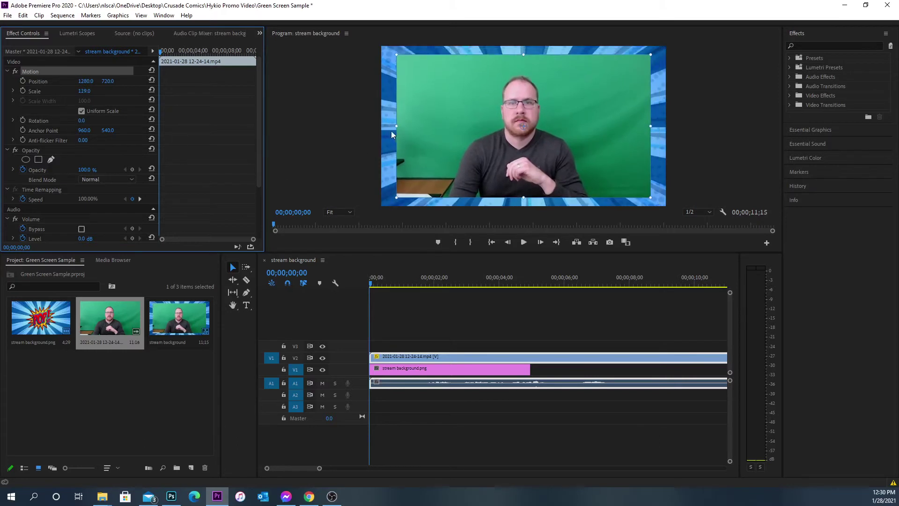
pyautogui.moveTo(396, 126); pyautogui.dragTo(394, 126)
pyautogui.moveTo(384, 126); pyautogui.dragTo(380, 126)
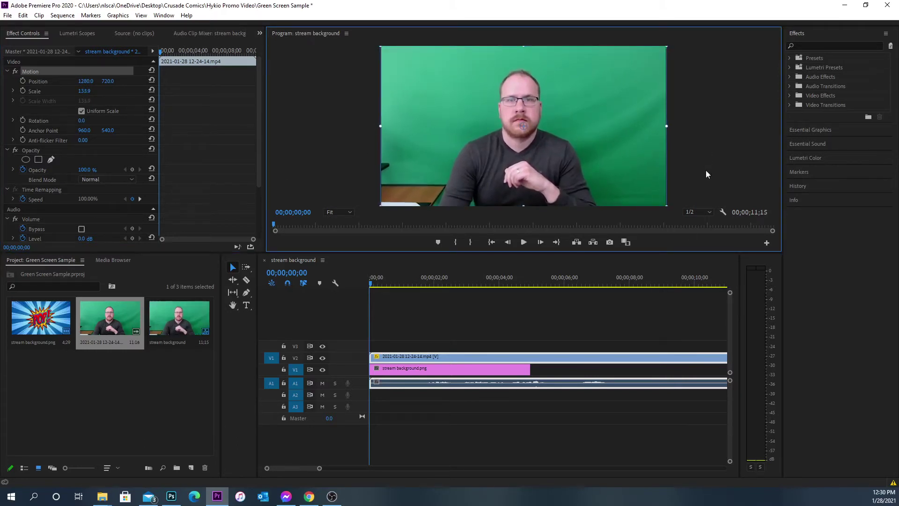
pyautogui.click(595, 373)
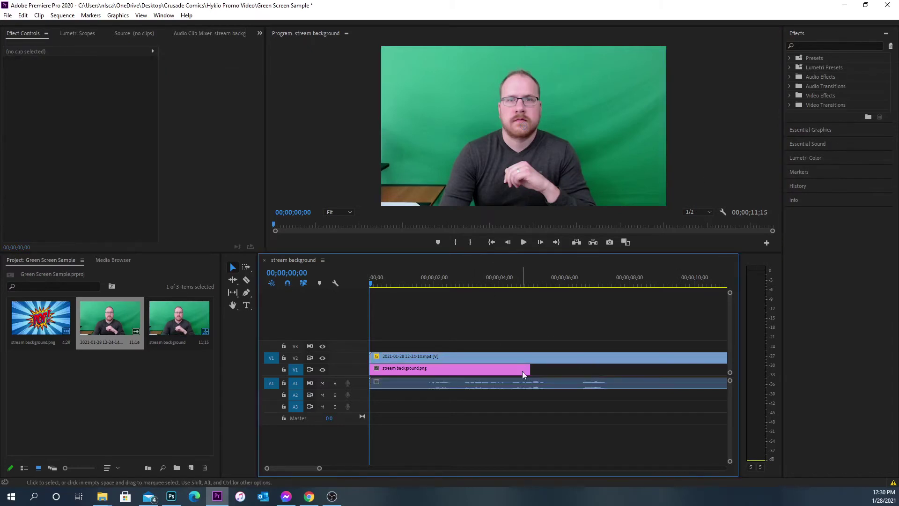
# Step: Apply the Ultra Key video effect to the green-screen clip on V2
pyautogui.click(403, 359)
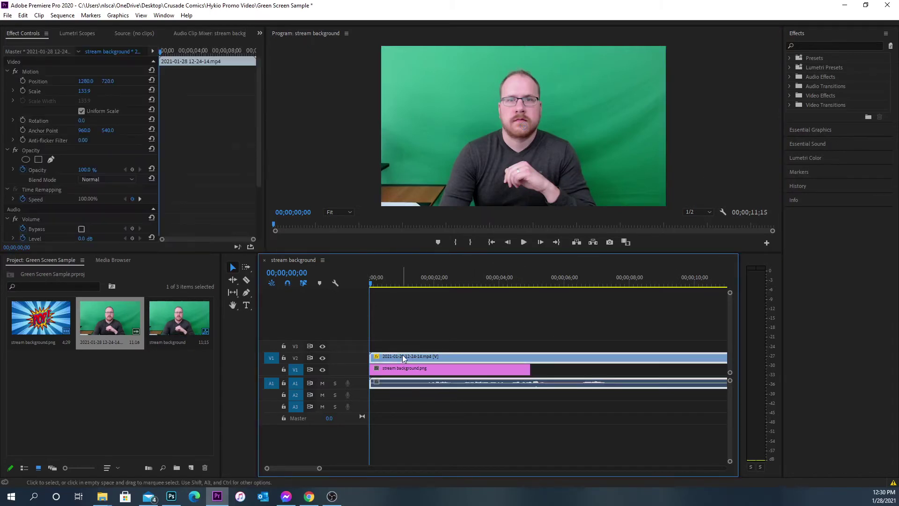
pyautogui.scroll(-4, 144, 200)
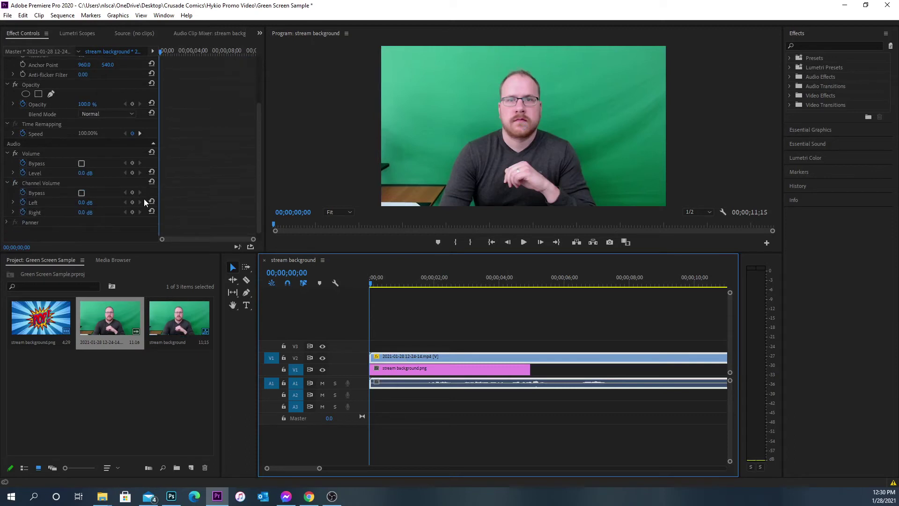
pyautogui.scroll(4, 144, 201)
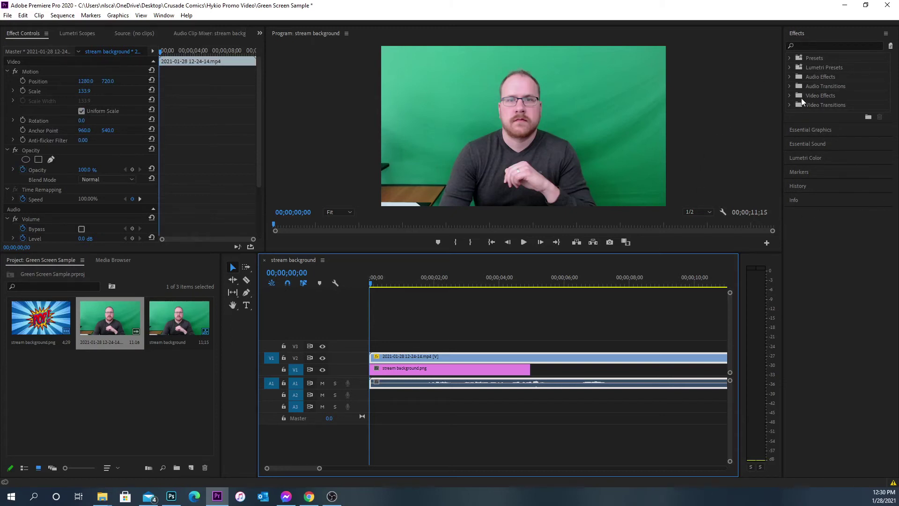
pyautogui.click(789, 96)
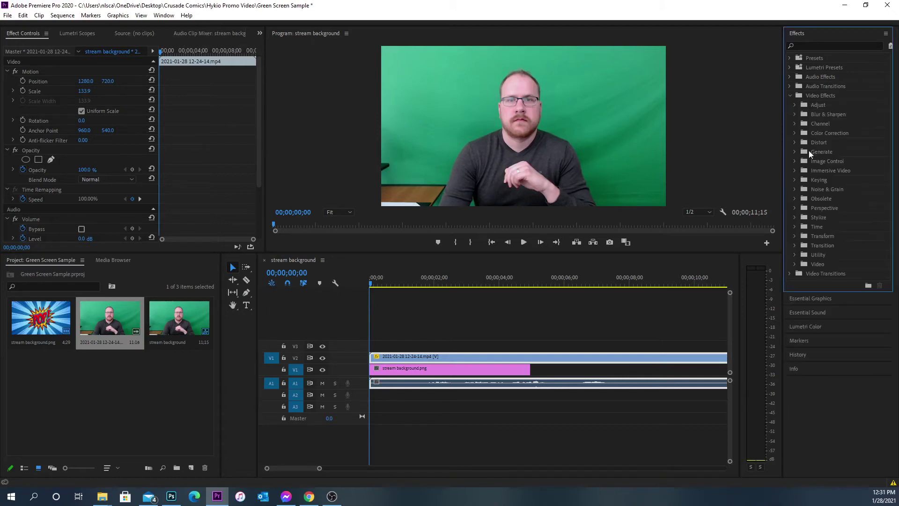
pyautogui.click(794, 180)
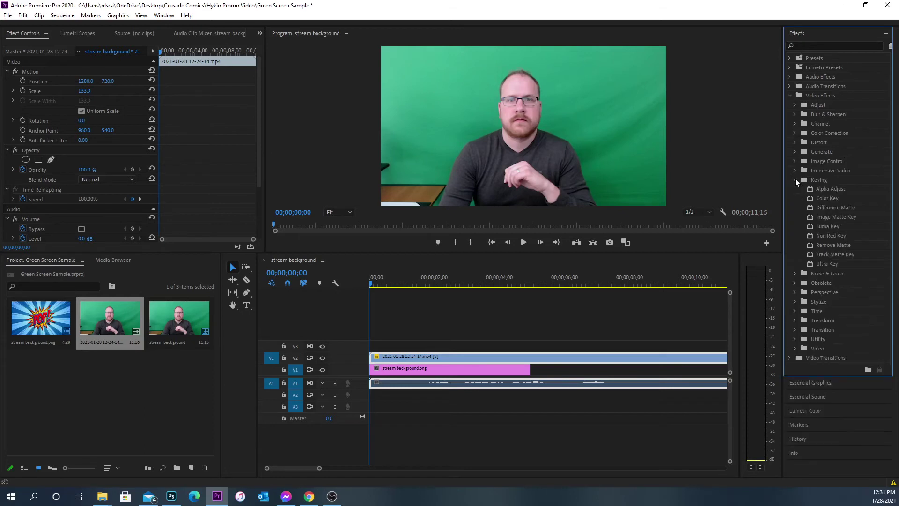
pyautogui.doubleClick(822, 264)
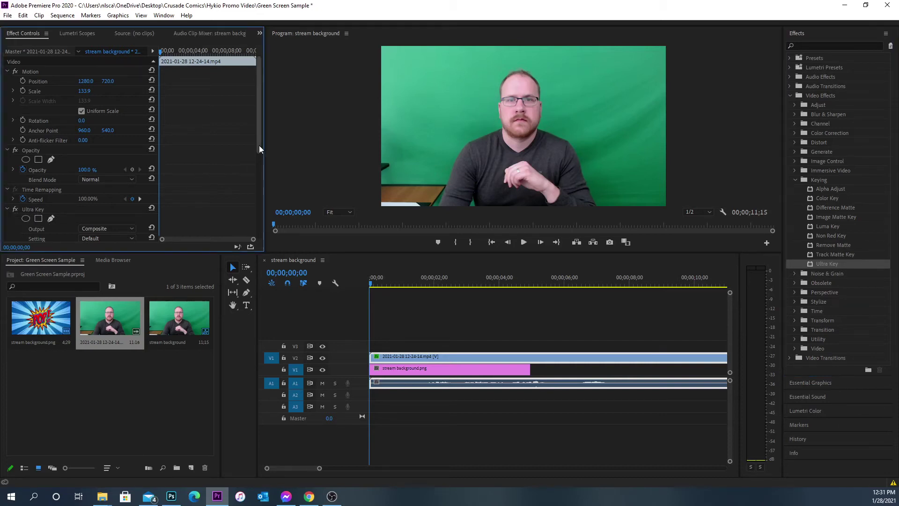
# Step: Sample the green backdrop beside the presenter's face as the Ultra Key key color and play back the composite
pyautogui.moveTo(260, 145); pyautogui.dragTo(260, 185)
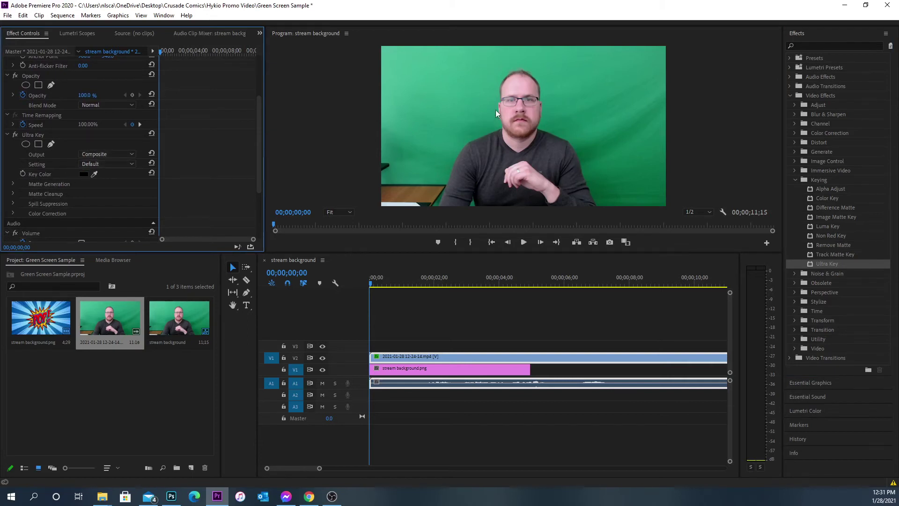
pyautogui.click(94, 173)
pyautogui.click(492, 113)
pyautogui.click(493, 113)
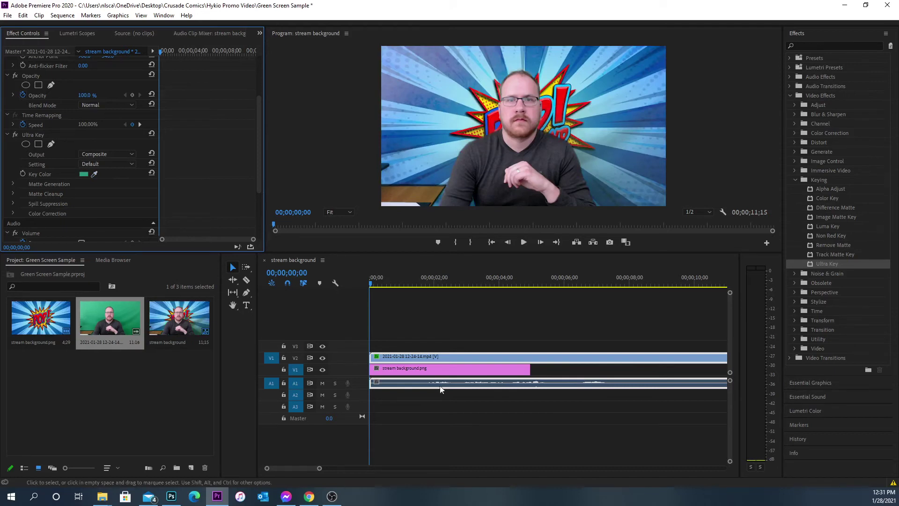
pyautogui.click(524, 242)
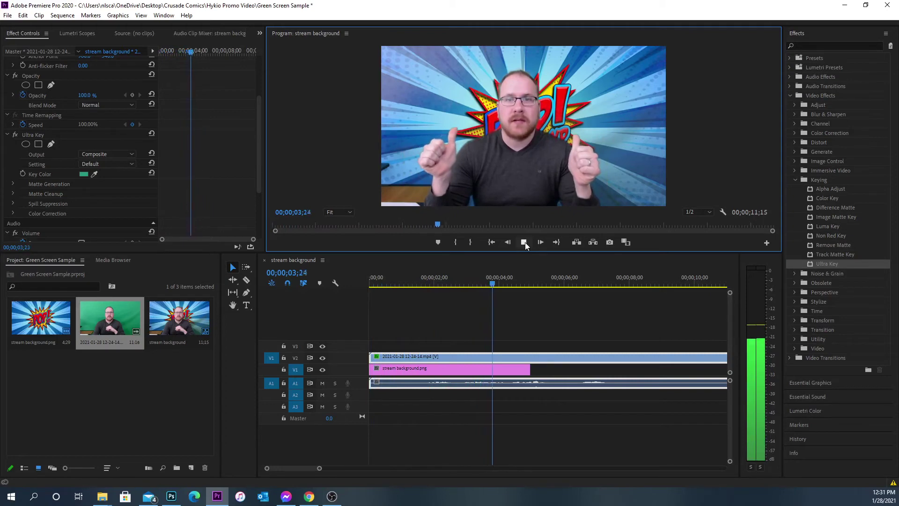
pyautogui.click(524, 242)
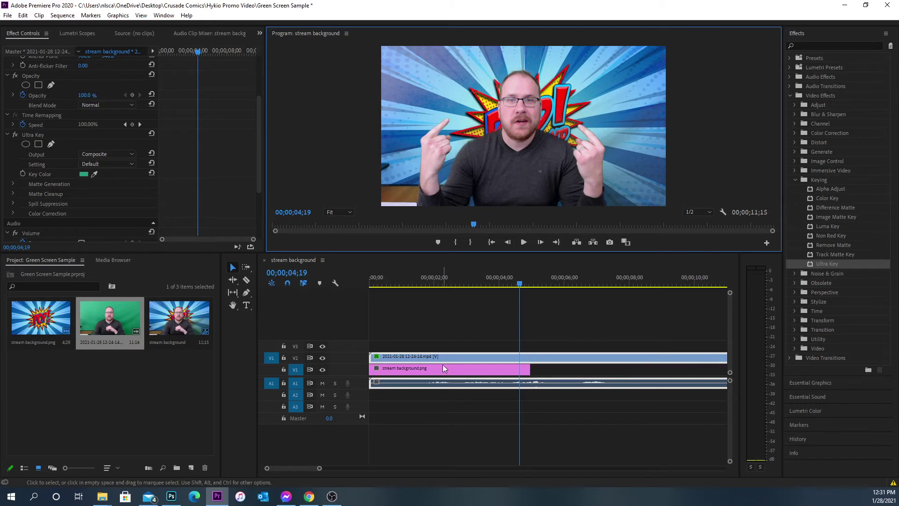
# Step: Extend the stream background.png clip on V1 to about 10 seconds and play back the composite
pyautogui.click(479, 367)
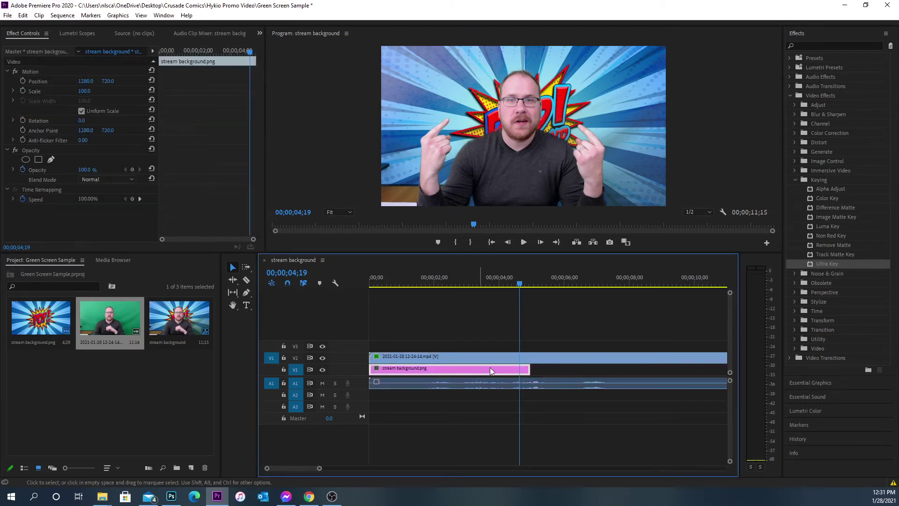
pyautogui.moveTo(546, 367); pyautogui.dragTo(701, 368)
pyautogui.click(524, 242)
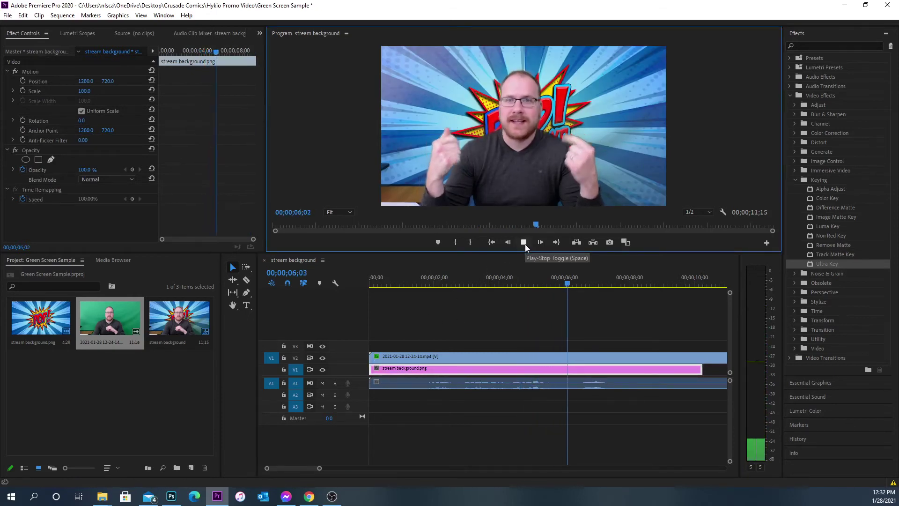
pyautogui.click(524, 242)
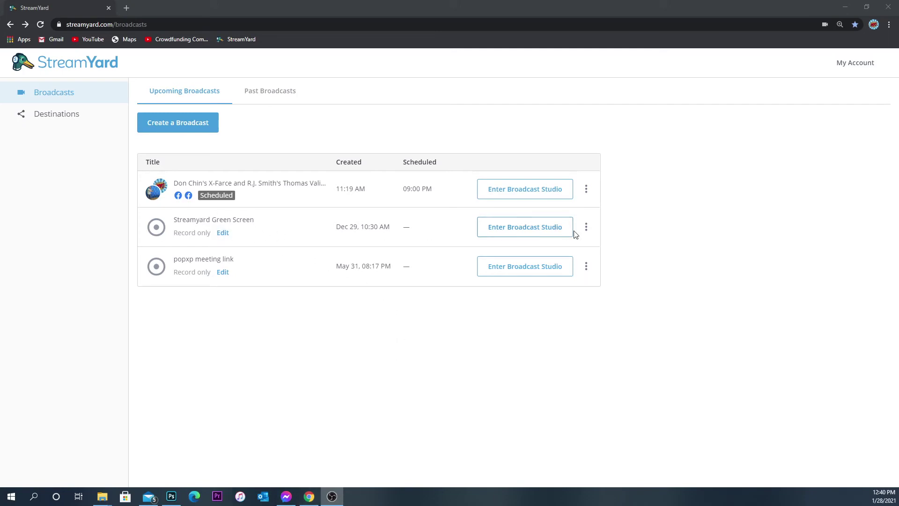
# Step: In StreamYard, enter the studio for the "Streamyard Green Screen" broadcast and open the Green Screen settings
pyautogui.click(543, 231)
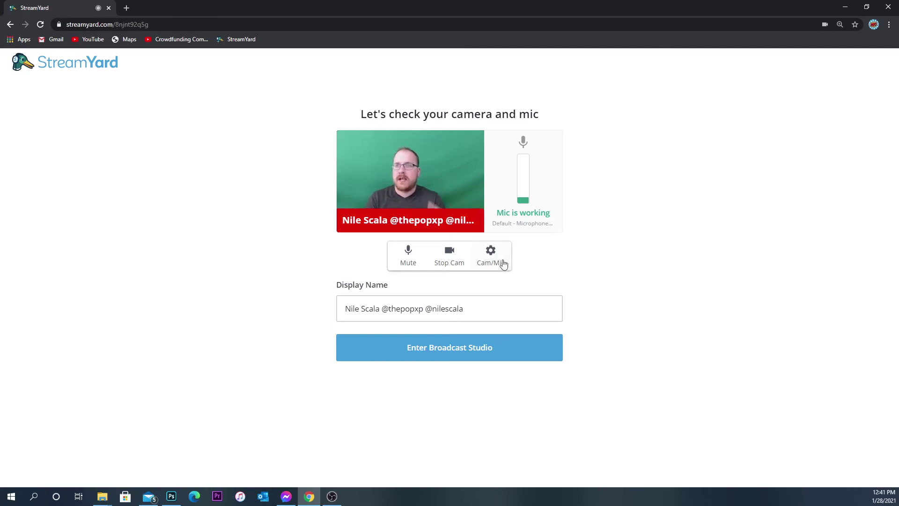
pyautogui.click(490, 252)
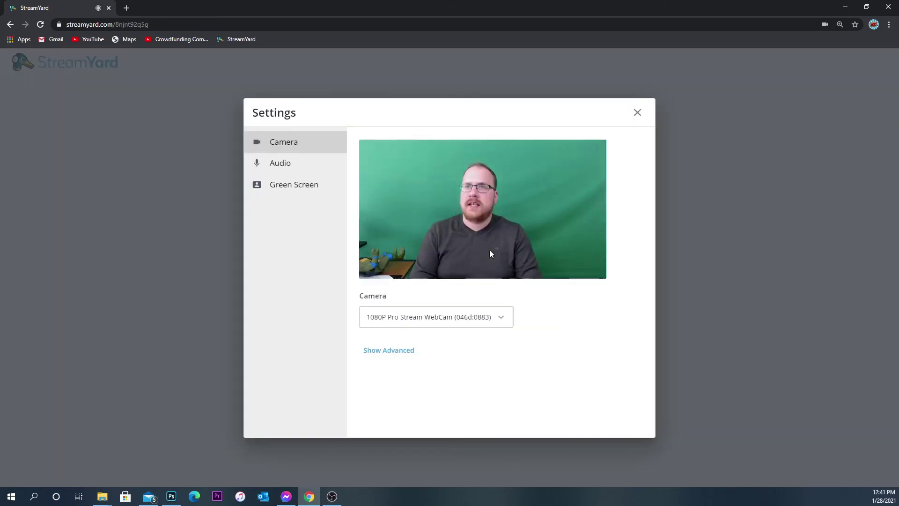
pyautogui.click(293, 164)
pyautogui.click(309, 184)
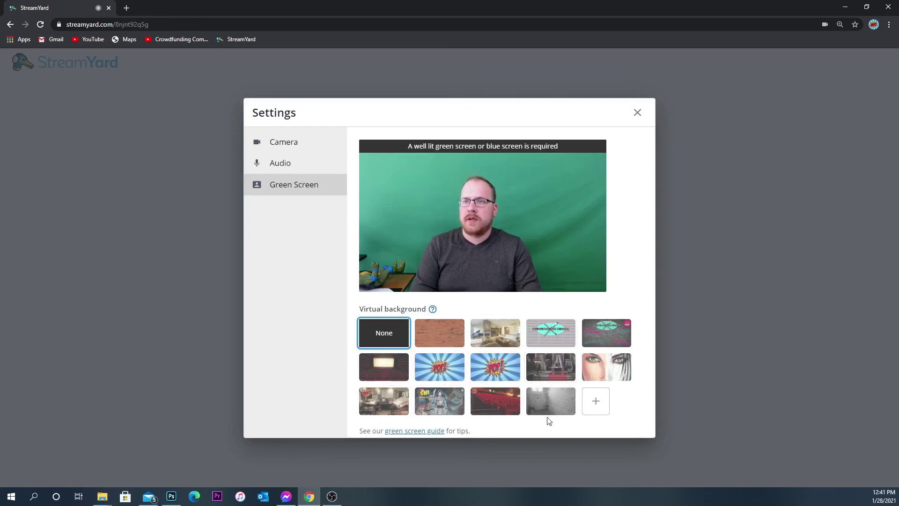
# Step: Upload the Popcoland Logo image with the PopcoLand "Streaming The Fun!" artwork as the virtual background, save it and close the settings
pyautogui.click(600, 402)
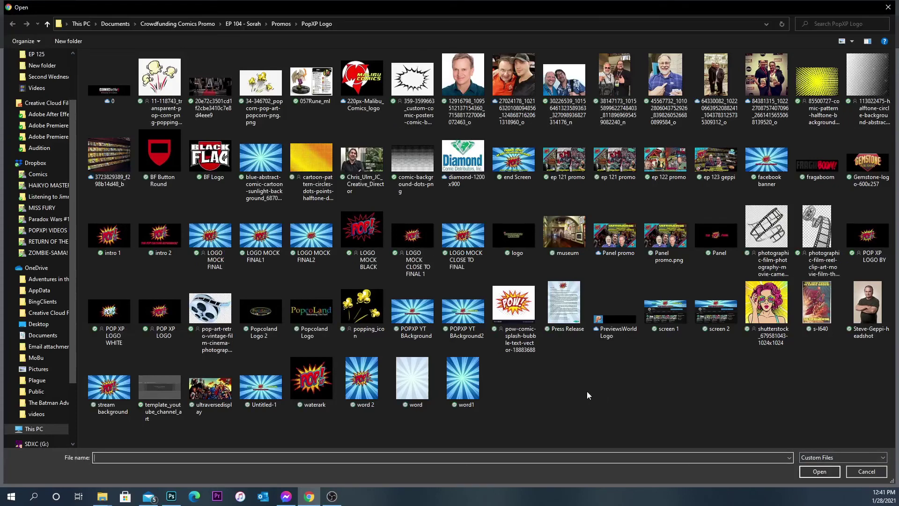
pyautogui.doubleClick(307, 316)
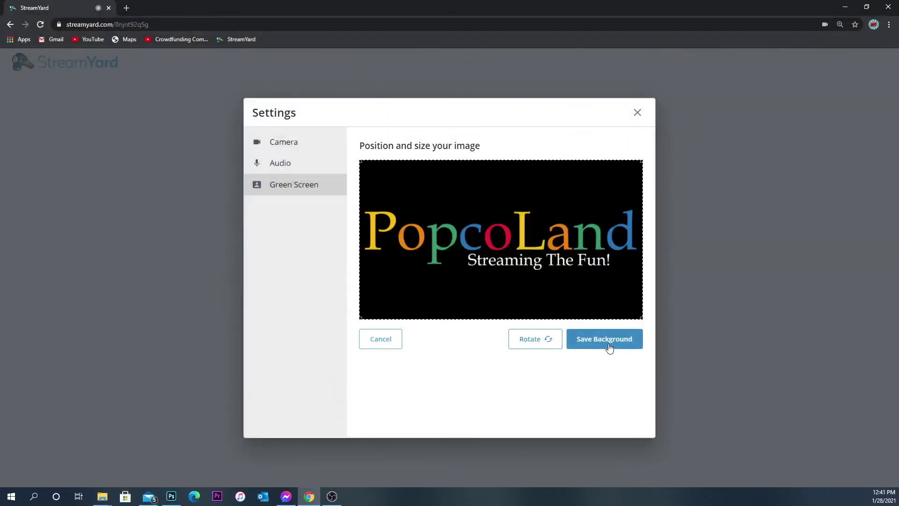
pyautogui.click(609, 347)
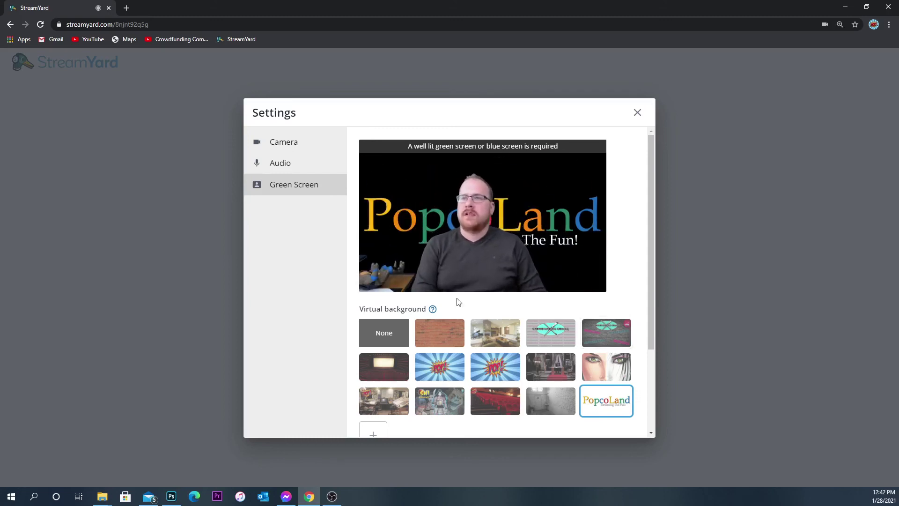
pyautogui.scroll(-3, 569, 335)
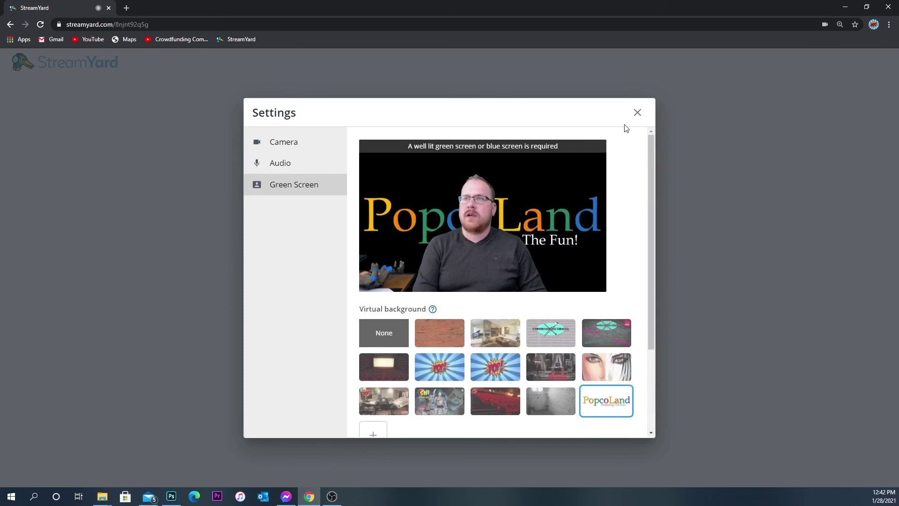
pyautogui.click(636, 113)
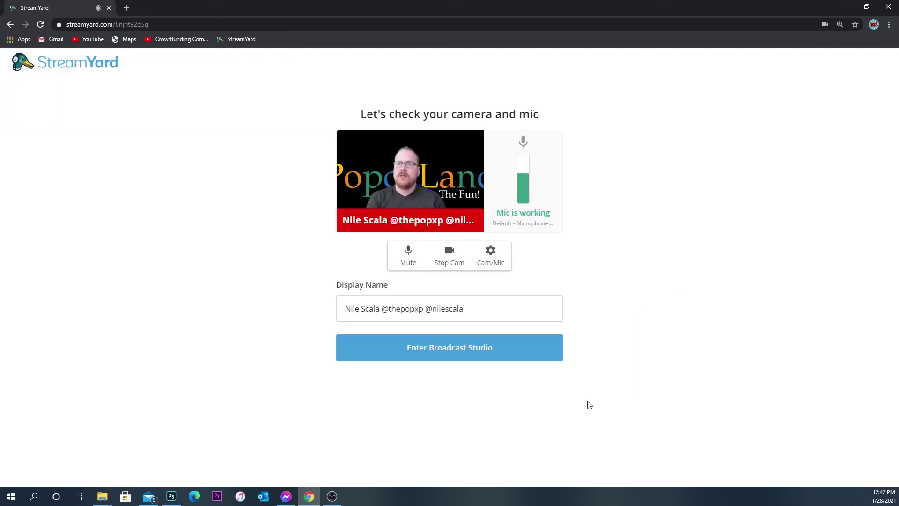